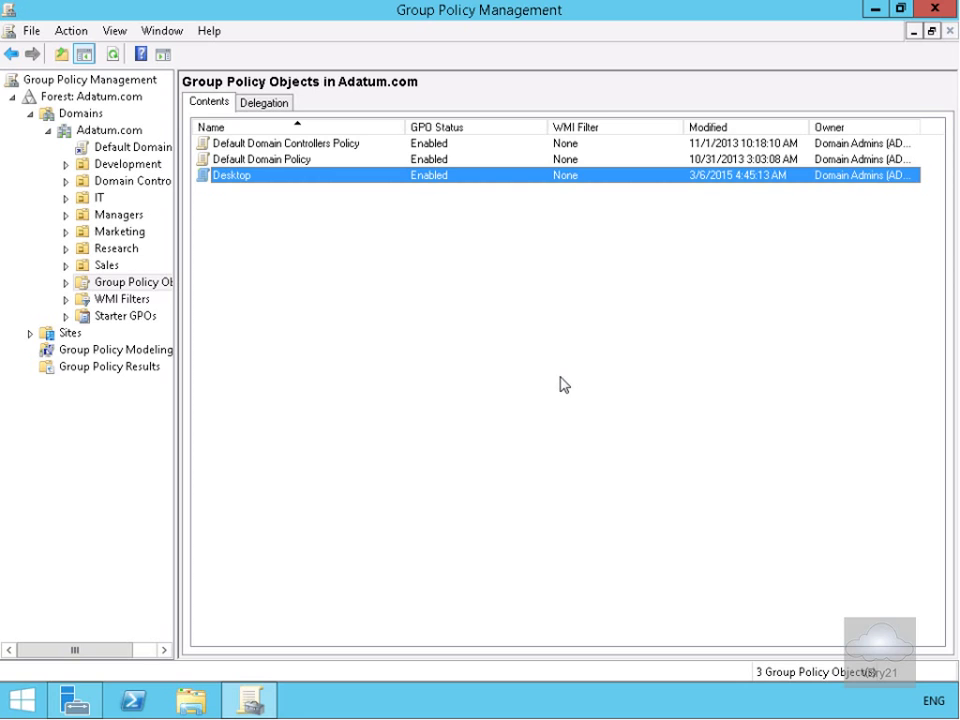
- Create a new GPO named 'Remove Run Command' under Group Policy Objects in Adatum.com
{"action": "left_click", "coordinate": [126, 289]}
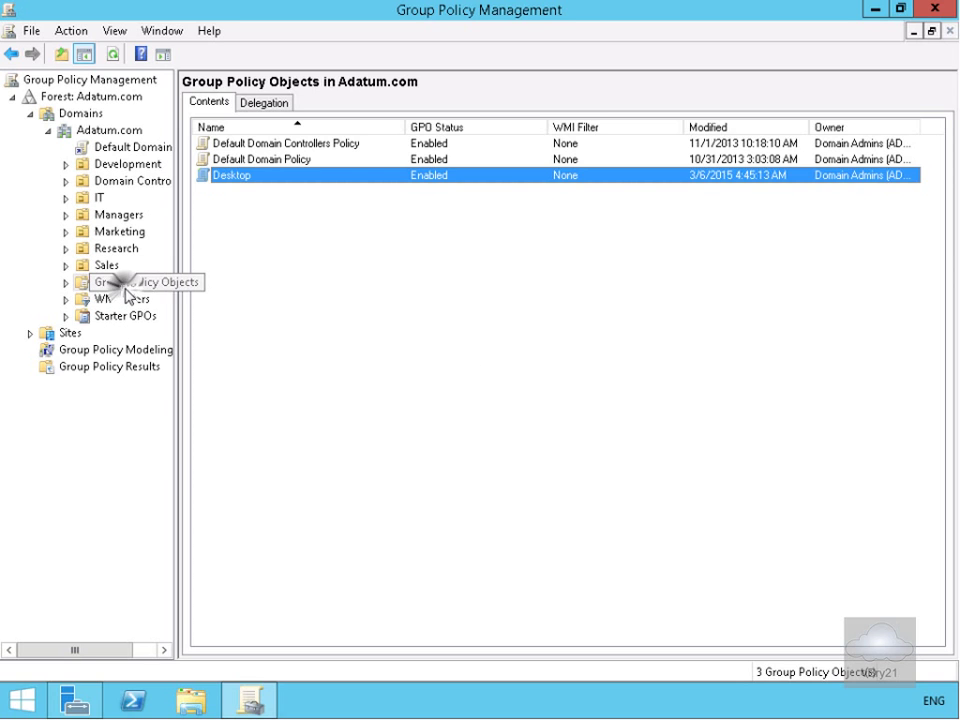
{"action": "right_click", "coordinate": [150, 290]}
{"action": "left_click", "coordinate": [187, 298]}
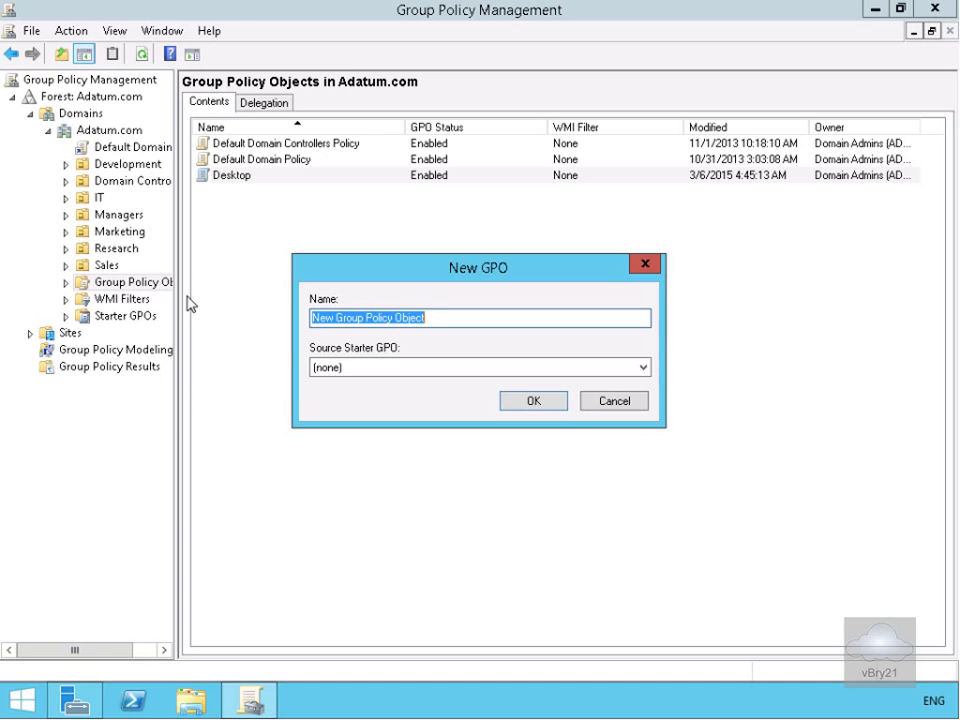
{"action": "type", "text": "Remove Run Command"}
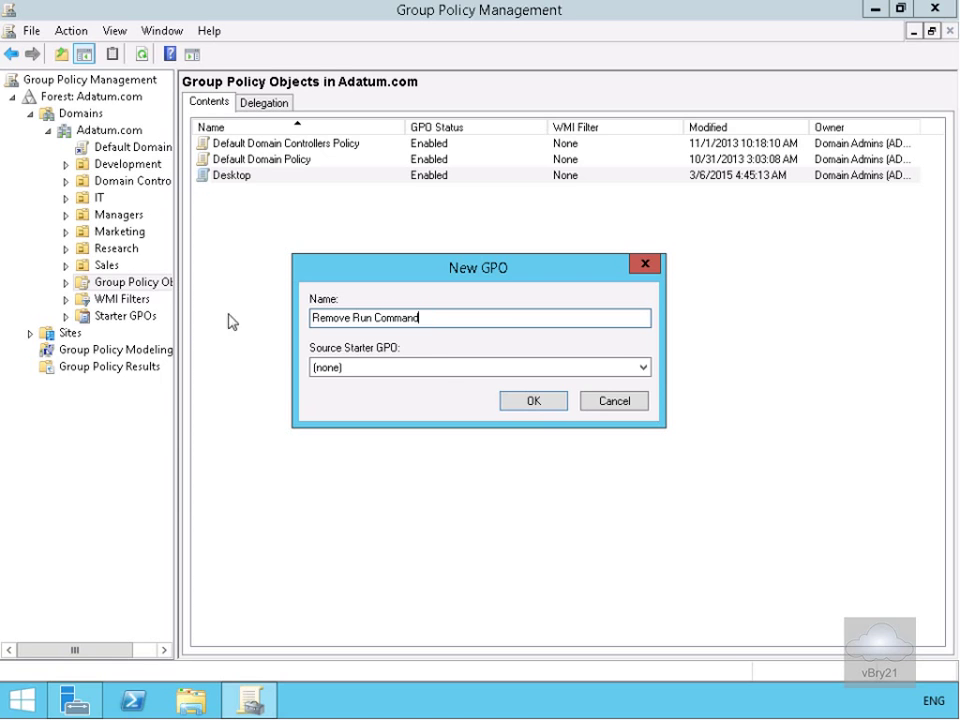
{"action": "left_click", "coordinate": [515, 401]}
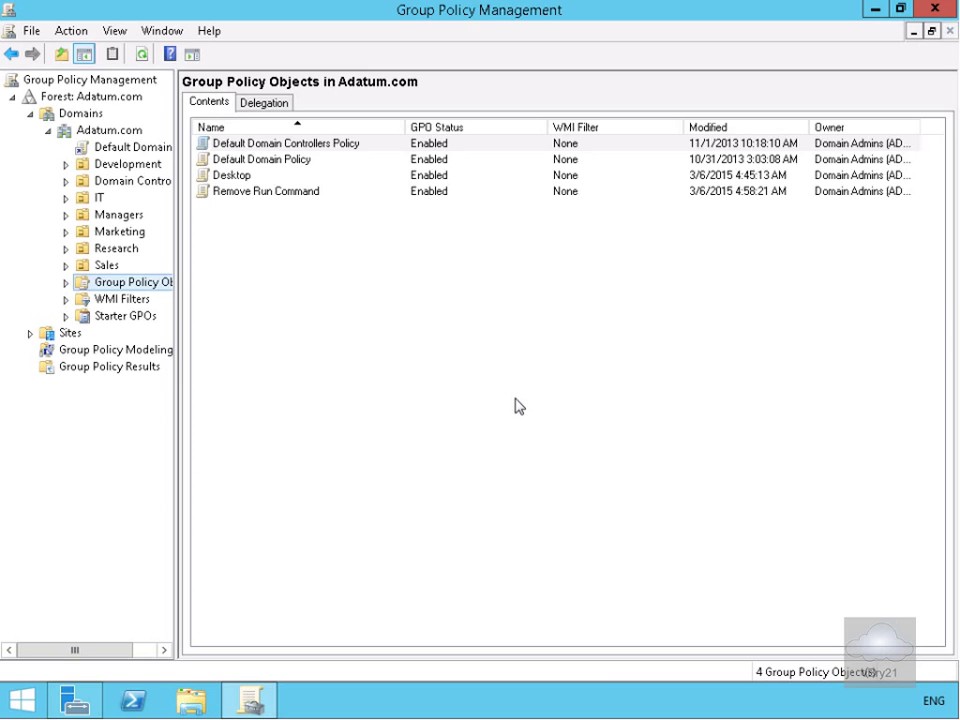
{"action": "right_click", "coordinate": [299, 192]}
- Edit Remove Run Command maximized and browse to User Configuration's Start Menu and Taskbar templates
{"action": "left_click", "coordinate": [359, 207]}
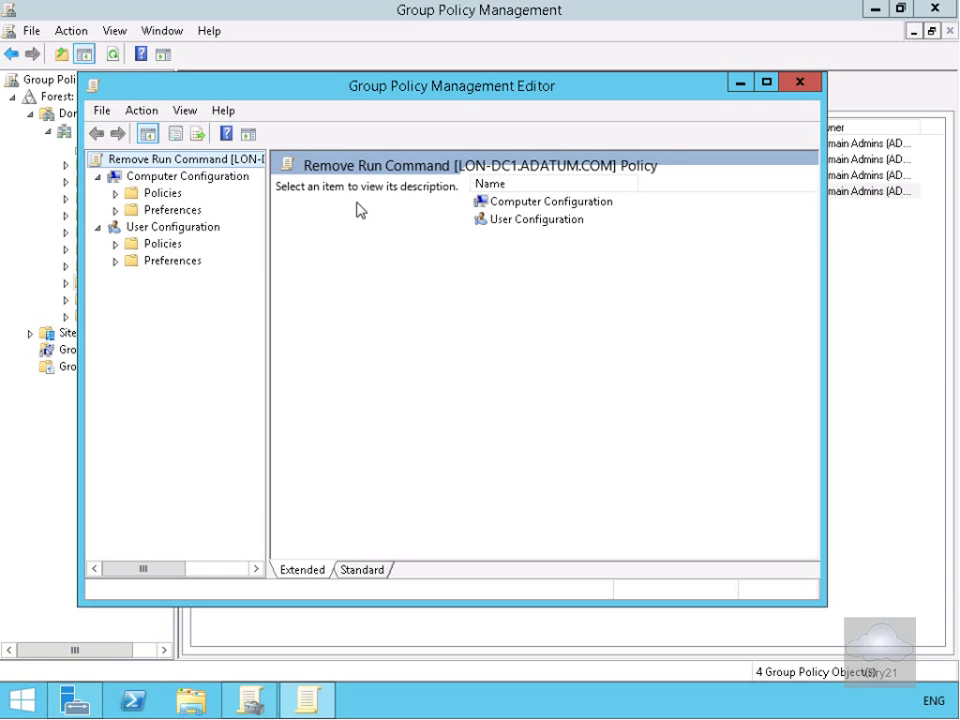
{"action": "left_click", "coordinate": [766, 82]}
{"action": "left_click", "coordinate": [30, 163]}
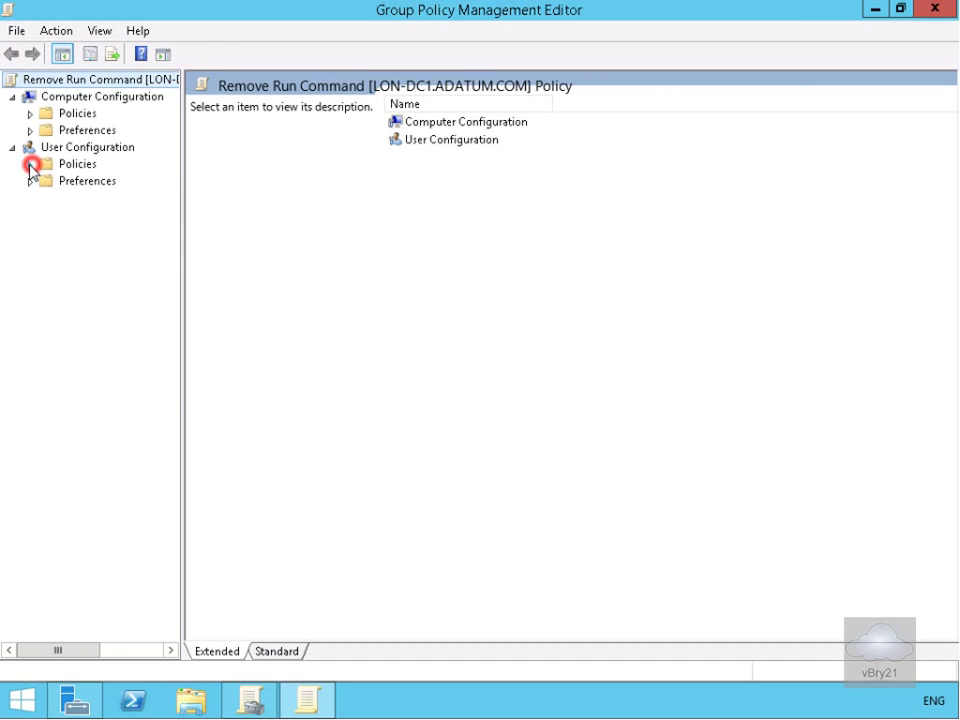
{"action": "left_click", "coordinate": [50, 217]}
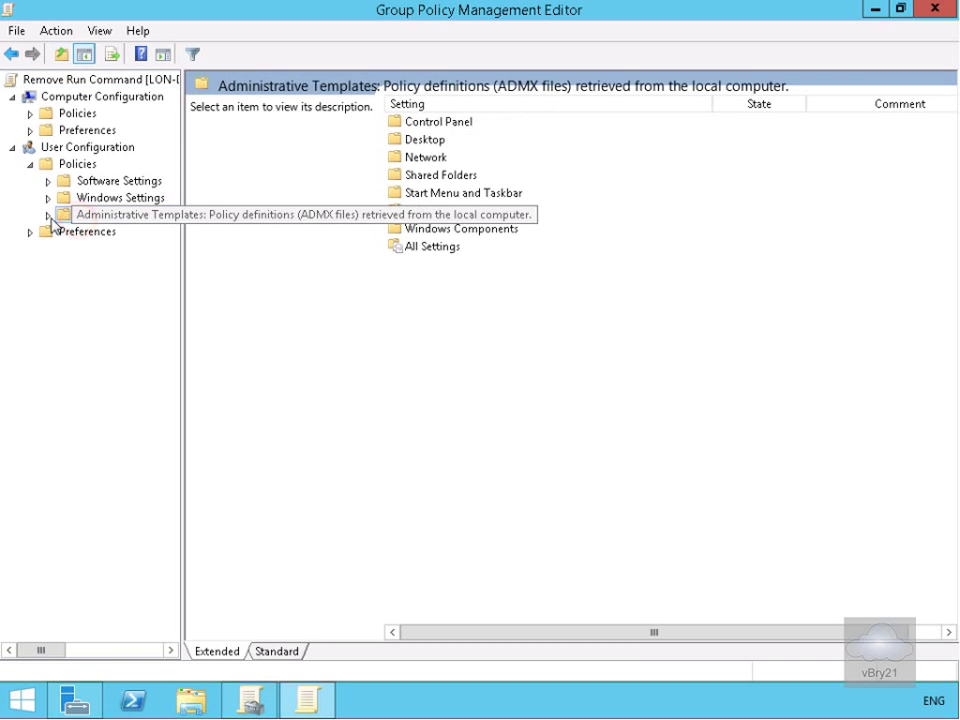
{"action": "left_click", "coordinate": [48, 216]}
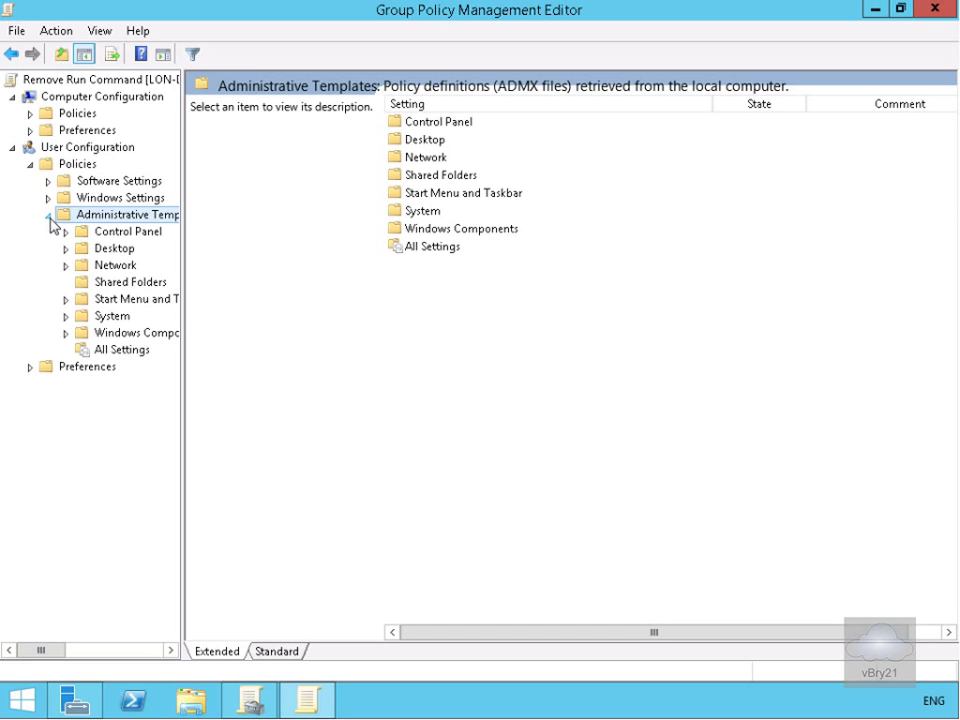
{"action": "left_click", "coordinate": [90, 295]}
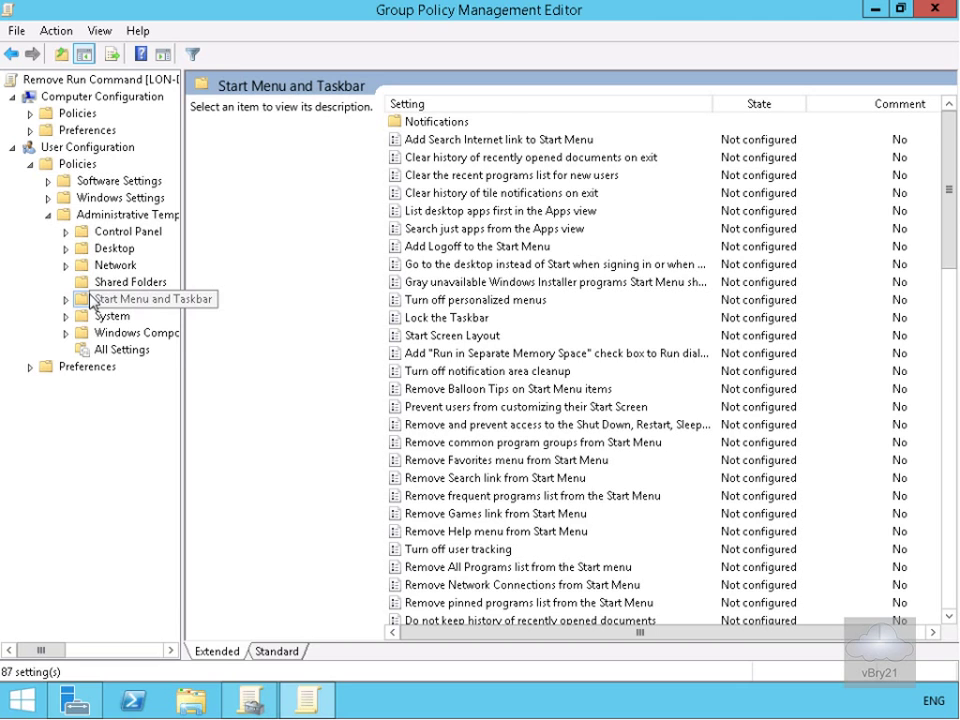
- Scroll down the settings list and select 'Remove Run menu from Start Menu'
{"action": "scroll", "coordinate": [500, 363], "scroll_direction": "down", "scroll_amount": 3}
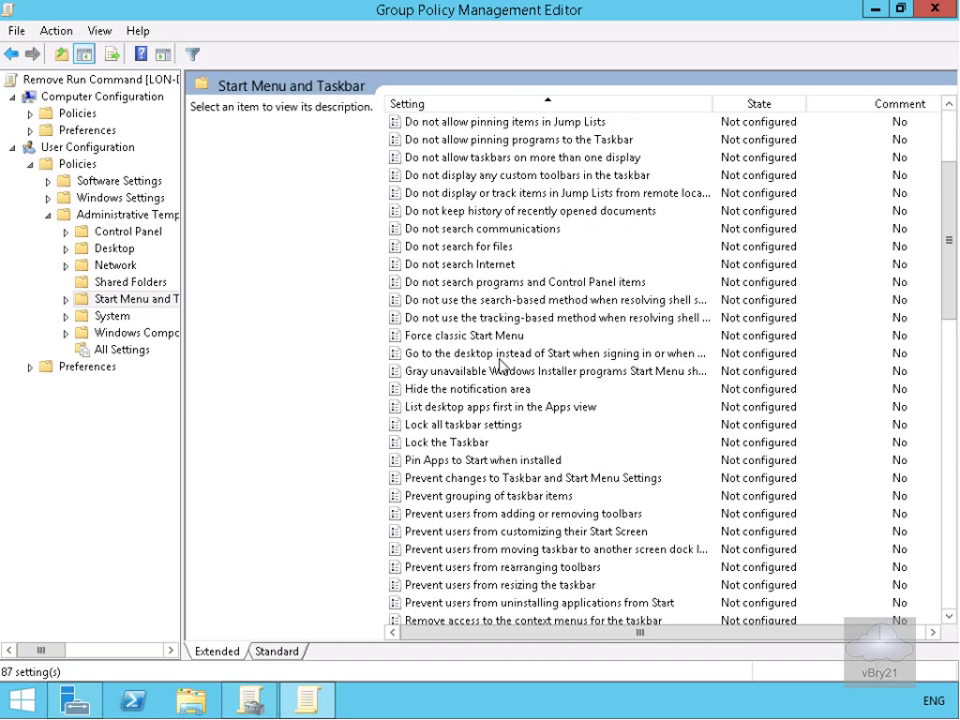
{"action": "scroll", "coordinate": [500, 363], "scroll_direction": "down", "scroll_amount": 3}
{"action": "scroll", "coordinate": [500, 363], "scroll_direction": "down", "scroll_amount": 3}
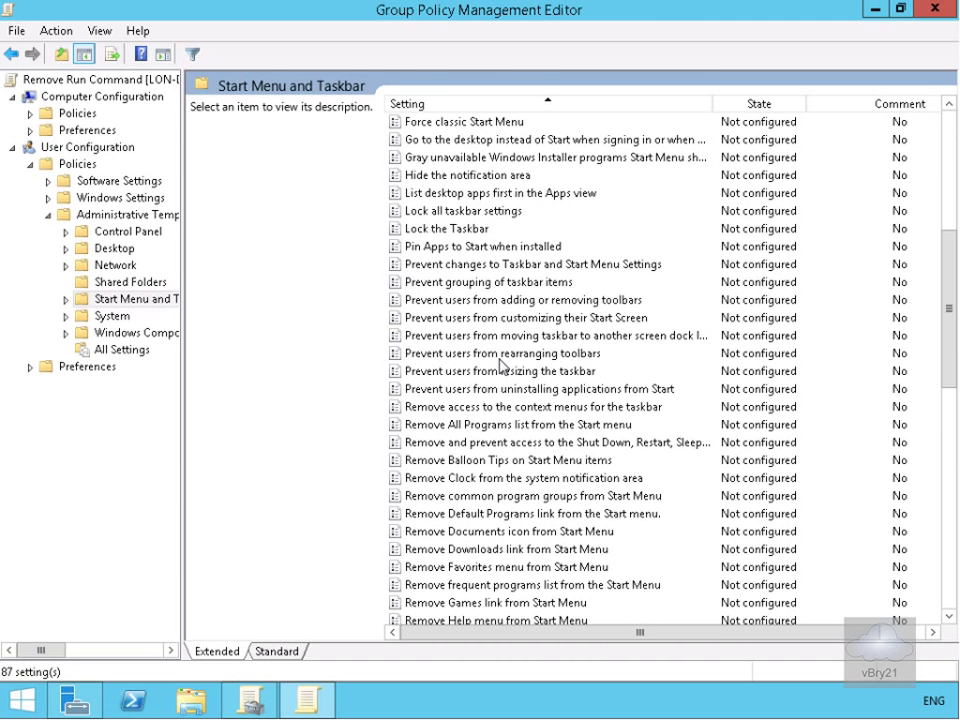
{"action": "scroll", "coordinate": [500, 363], "scroll_direction": "down", "scroll_amount": 2}
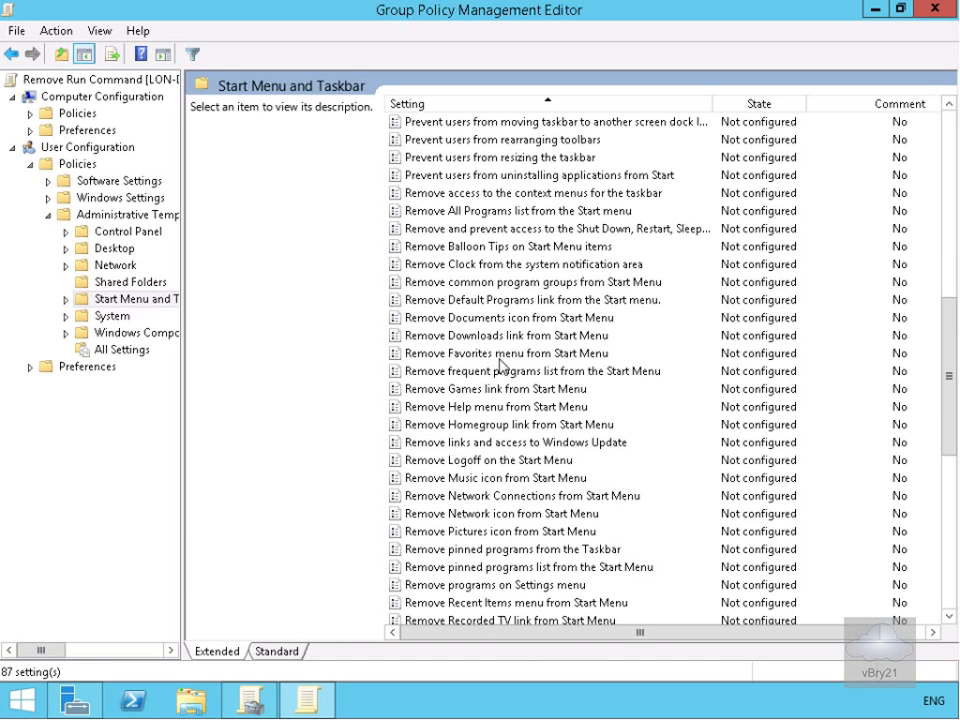
{"action": "scroll", "coordinate": [500, 363], "scroll_direction": "down", "scroll_amount": 3}
{"action": "left_click", "coordinate": [519, 480]}
- Set 'Remove Run menu from Start Menu' to Enabled and close the editor
{"action": "left_click", "coordinate": [560, 479]}
{"action": "left_click", "coordinate": [75, 143]}
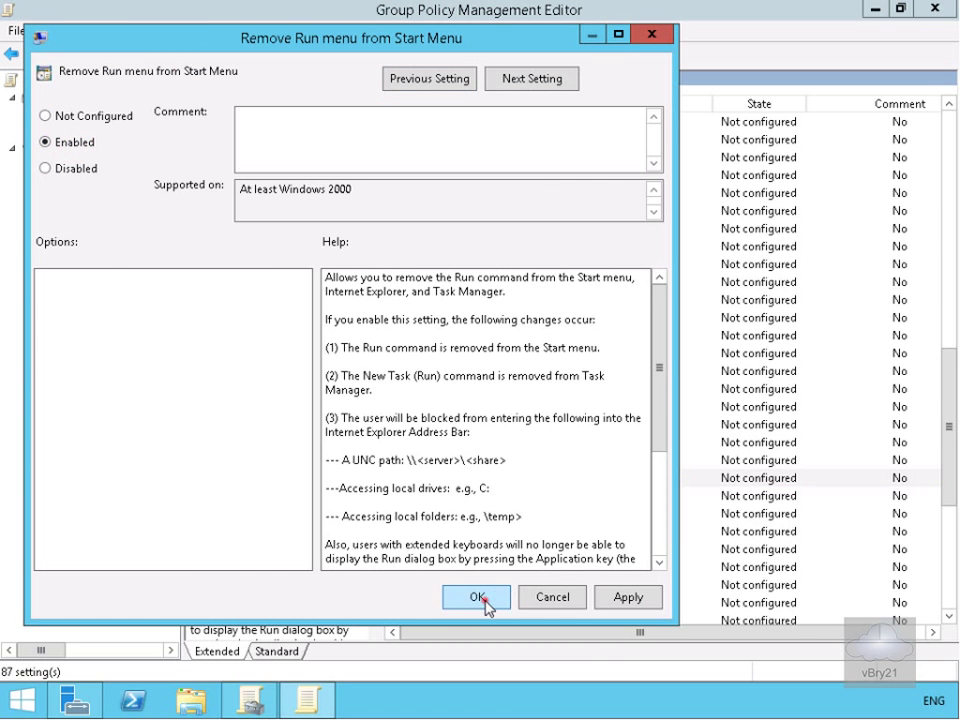
{"action": "left_click", "coordinate": [483, 600]}
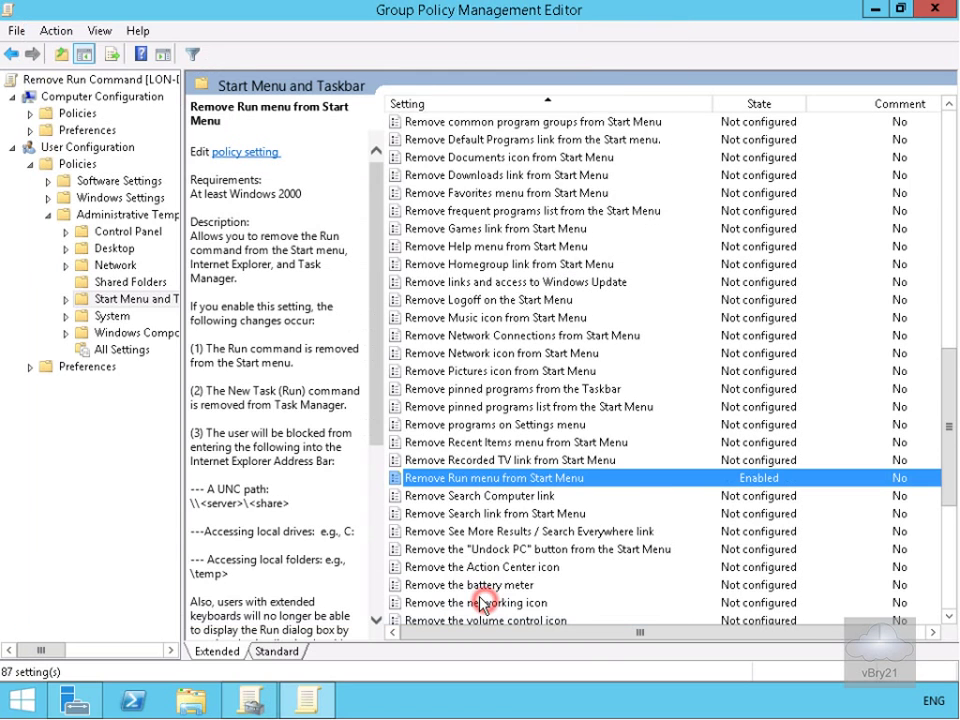
{"action": "left_click", "coordinate": [933, 12]}
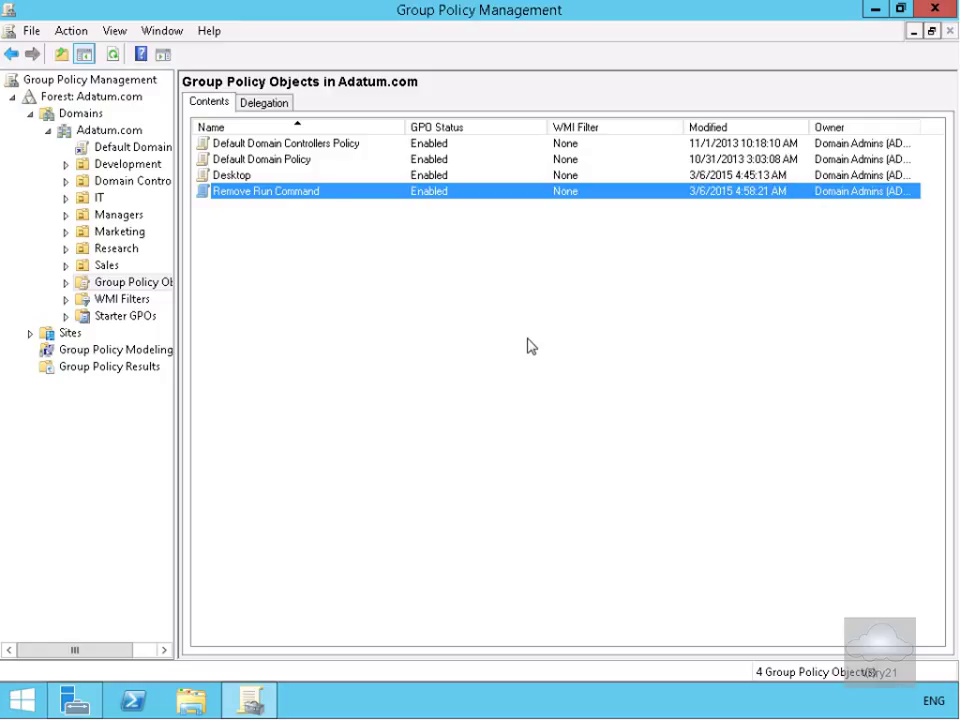
- Create a second GPO named 'Do Not Remove the Run Command' under Group Policy Objects
{"action": "right_click", "coordinate": [132, 287]}
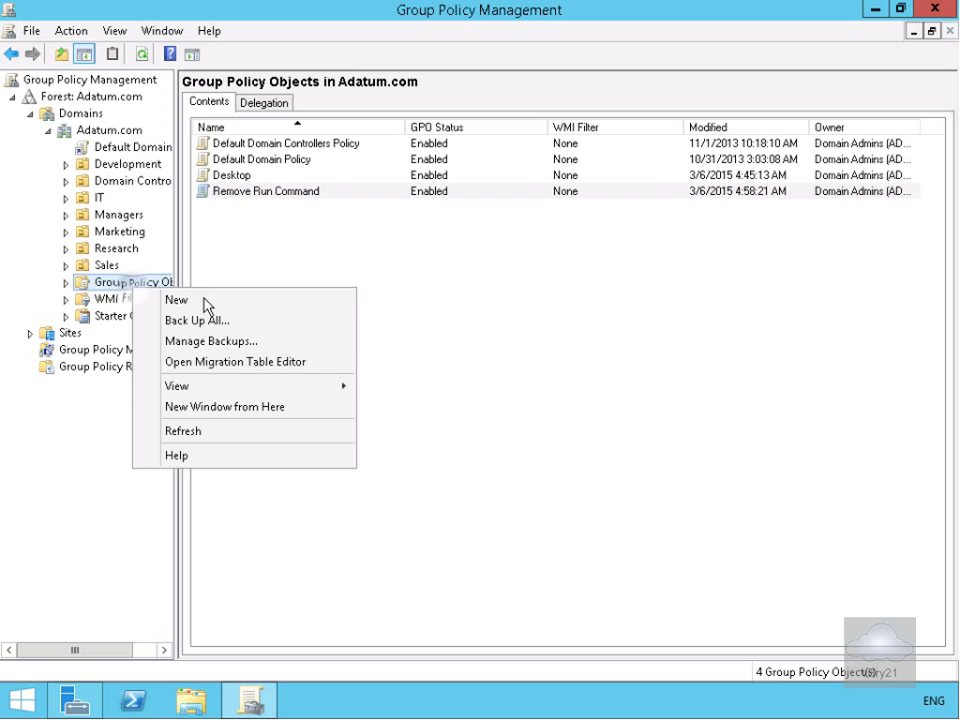
{"action": "left_click", "coordinate": [203, 300]}
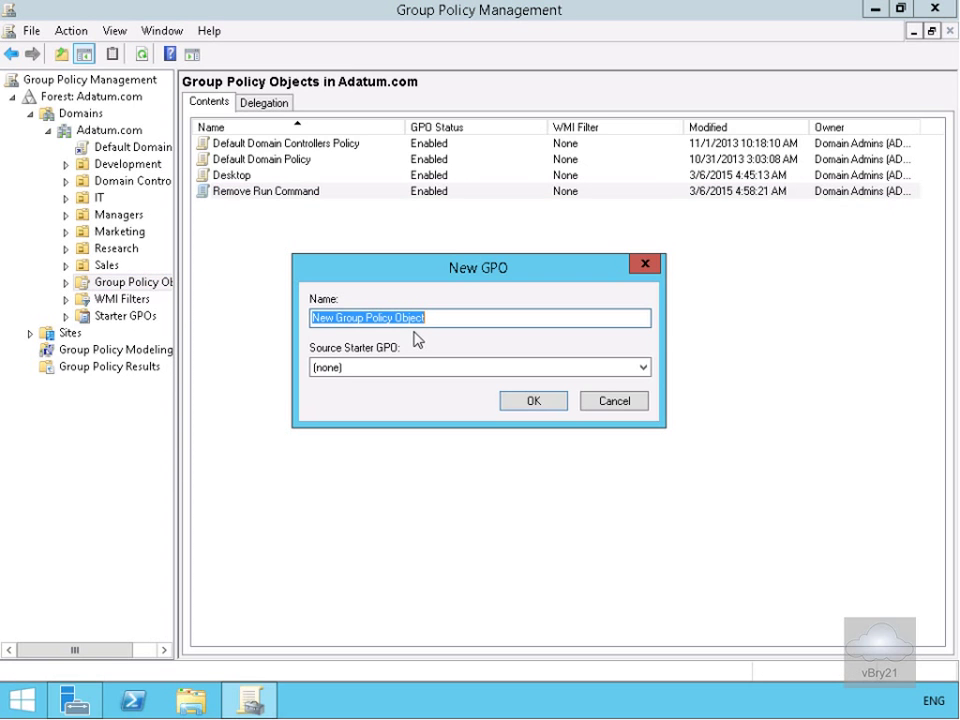
{"action": "type", "text": "Do Not Remove the Run Command"}
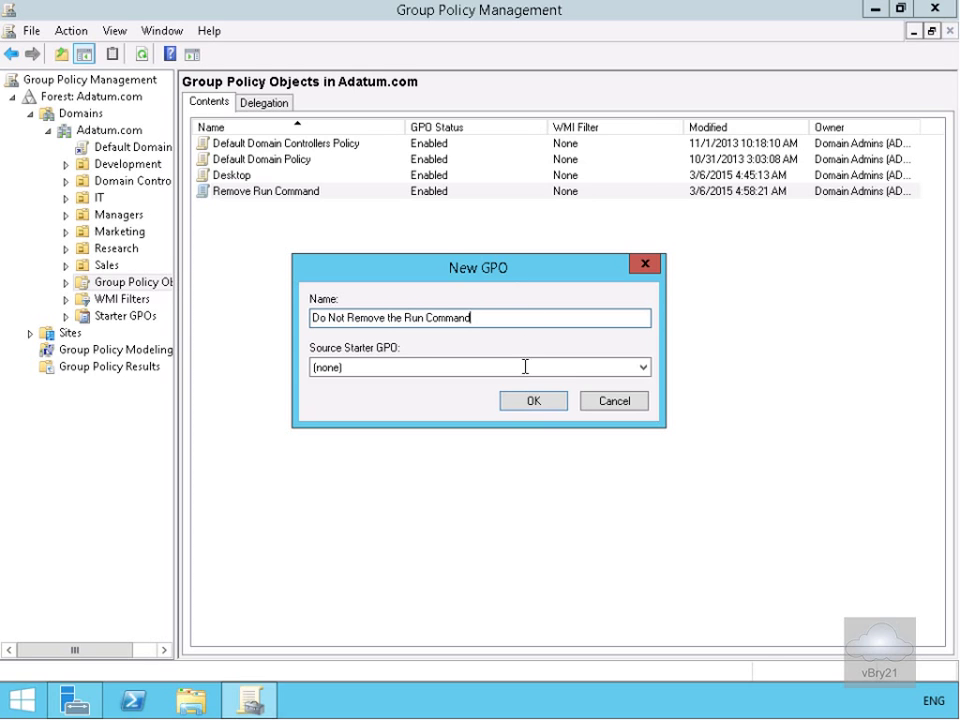
{"action": "left_click", "coordinate": [533, 402]}
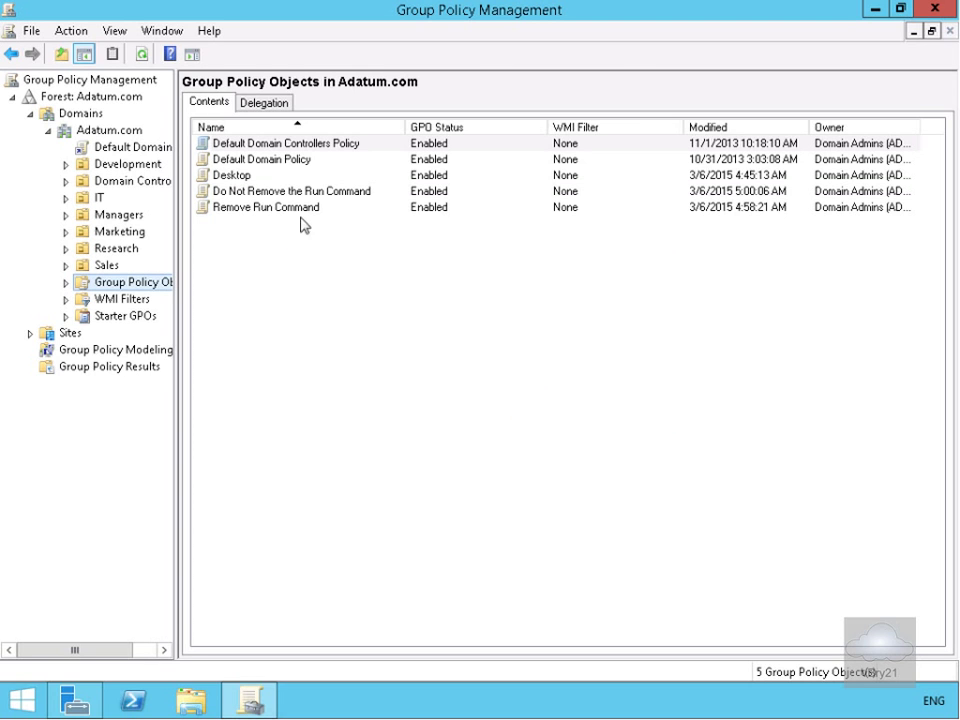
- Edit the new GPO at User Start Menu and Taskbar, sorted by setting name, maximized
{"action": "right_click", "coordinate": [292, 193]}
{"action": "left_click", "coordinate": [330, 205]}
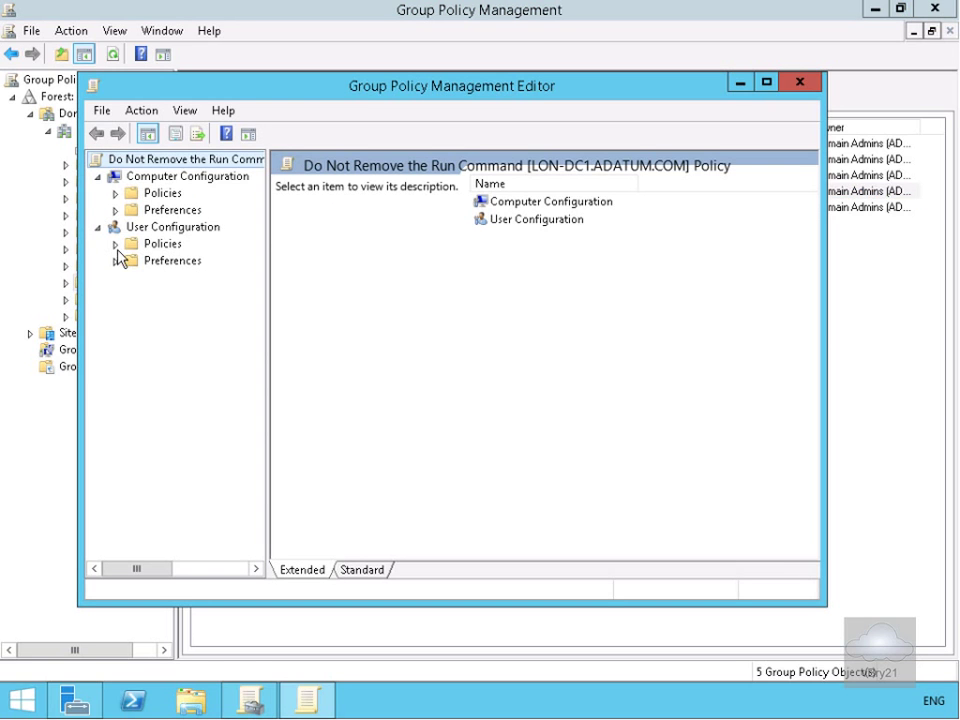
{"action": "left_click", "coordinate": [116, 244]}
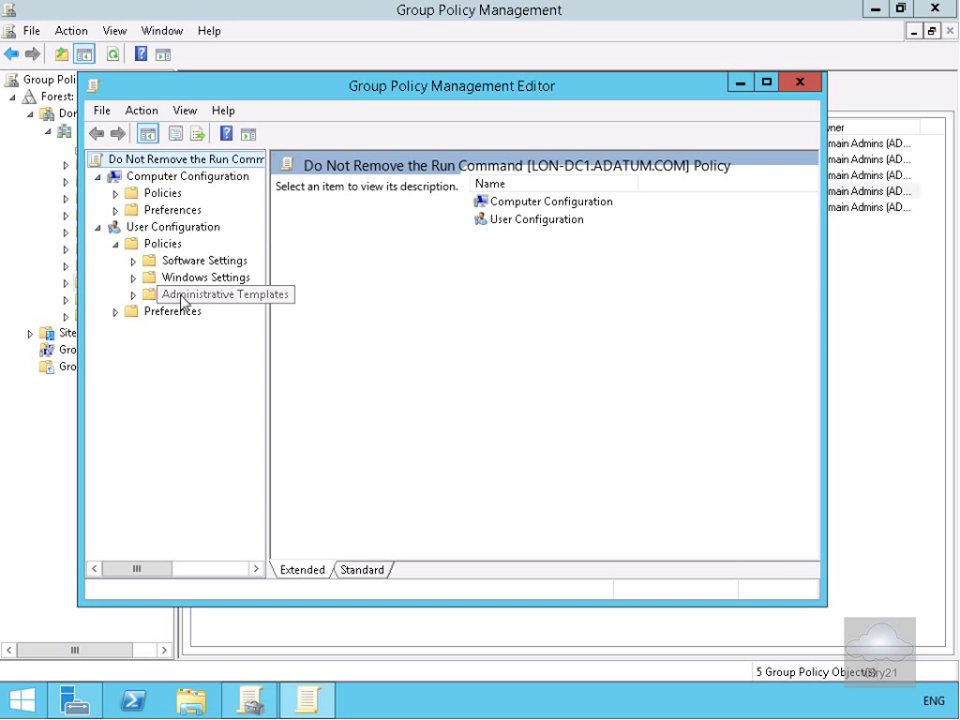
{"action": "left_click", "coordinate": [136, 294]}
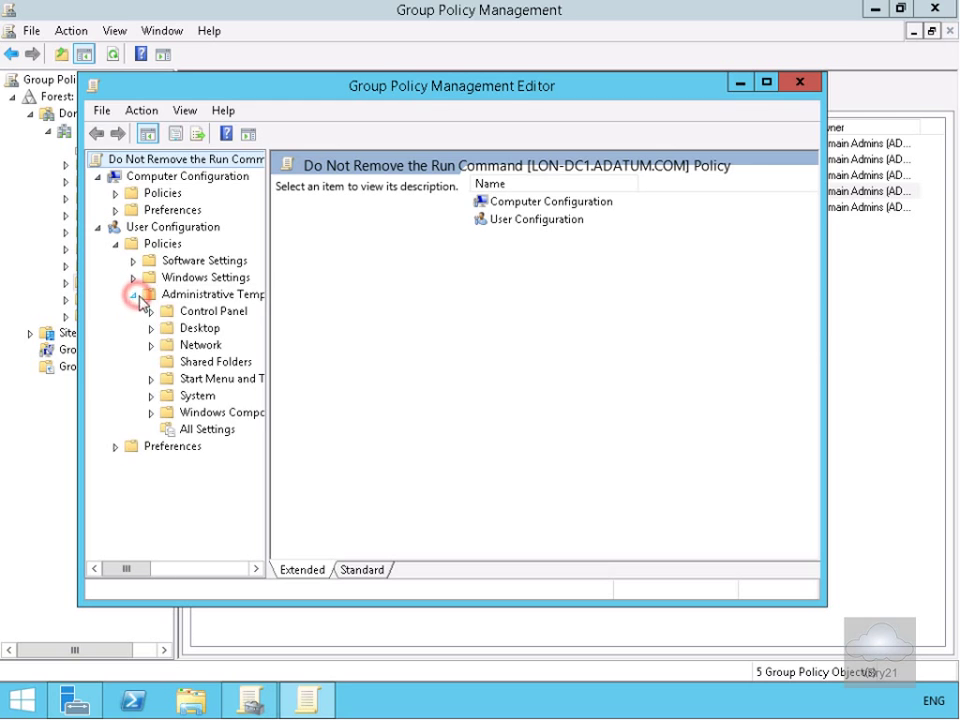
{"action": "left_click", "coordinate": [208, 379]}
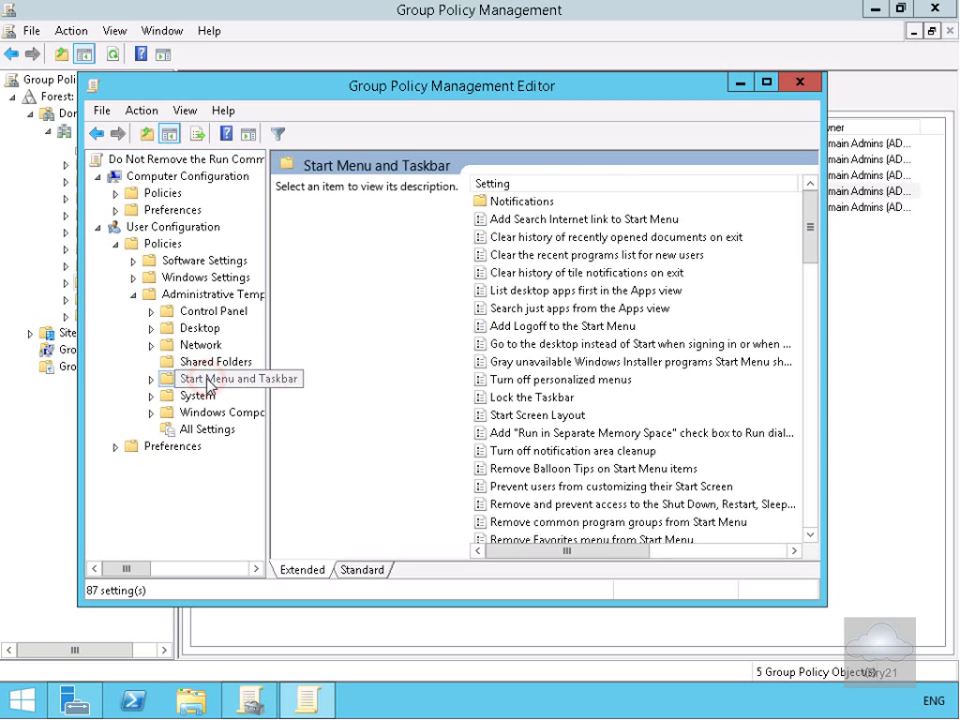
{"action": "left_click", "coordinate": [553, 184]}
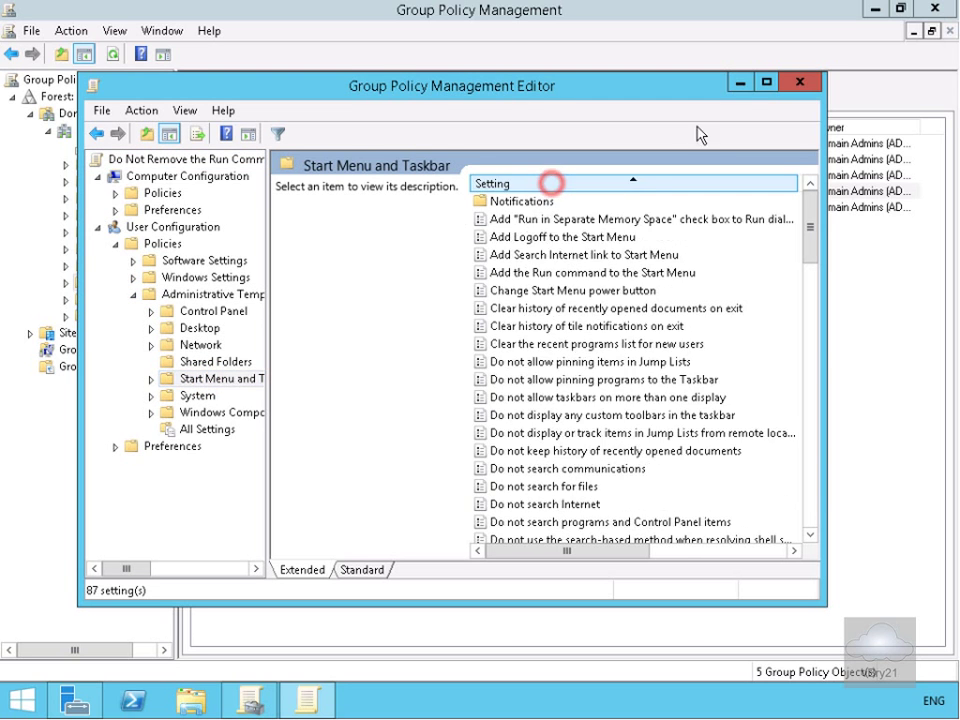
{"action": "left_click", "coordinate": [765, 87]}
- Set 'Remove Run menu from Start Menu' to Disabled in this GPO and close the editor
{"action": "scroll", "coordinate": [648, 343], "scroll_direction": "down", "scroll_amount": 10}
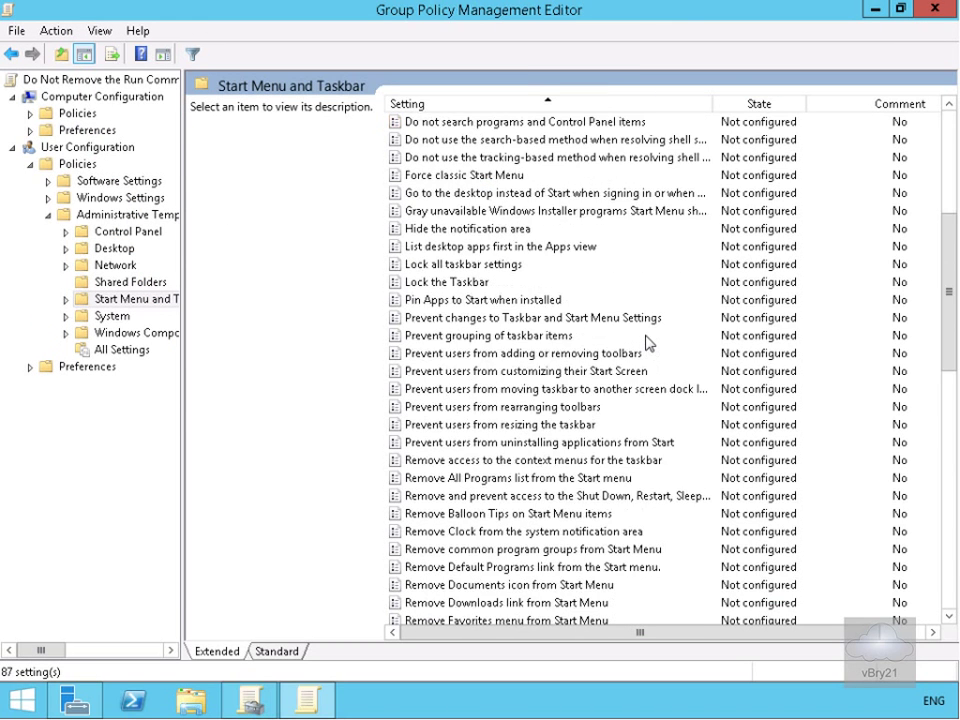
{"action": "scroll", "coordinate": [648, 343], "scroll_direction": "down", "scroll_amount": 2}
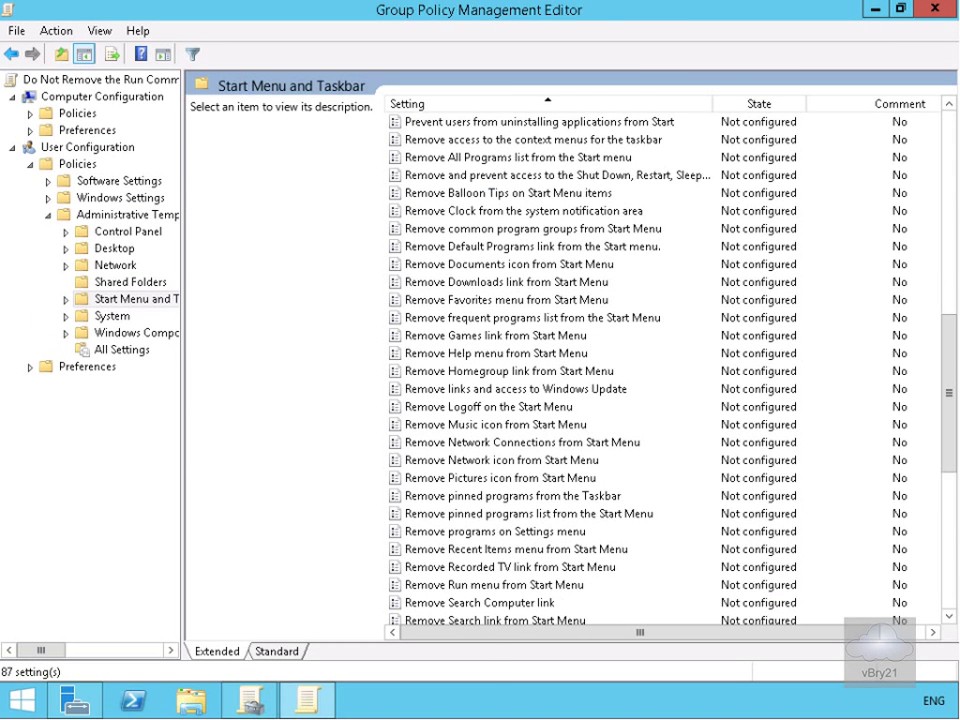
{"action": "double_click", "coordinate": [484, 585]}
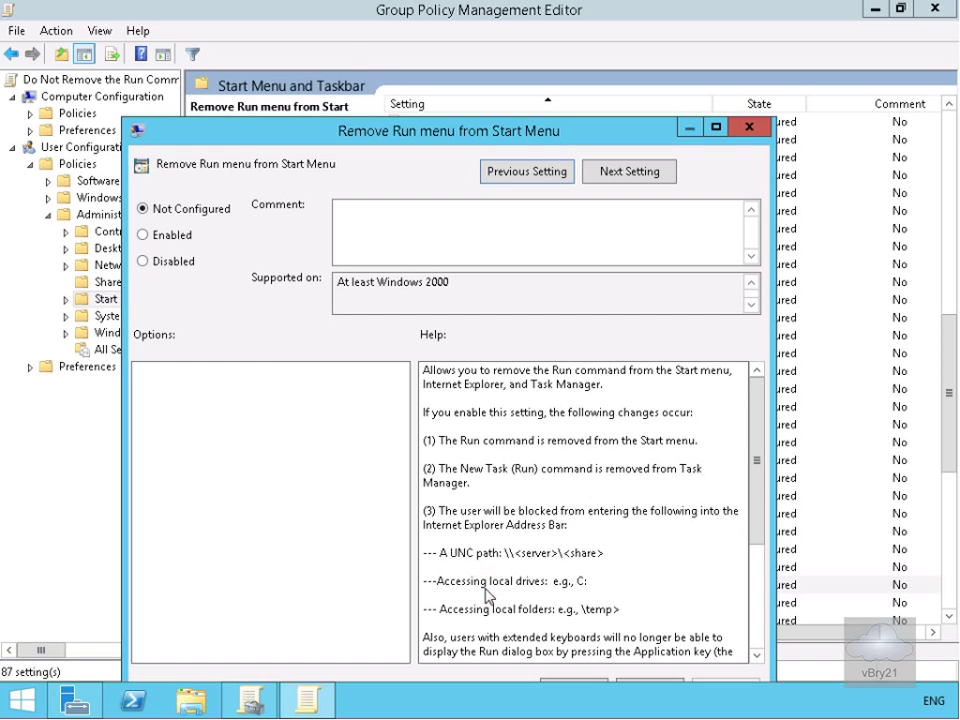
{"action": "left_click", "coordinate": [157, 263]}
{"action": "left_click_drag", "start_coordinate": [267, 132], "coordinate": [225, 32]}
{"action": "double_click", "coordinate": [225, 32]}
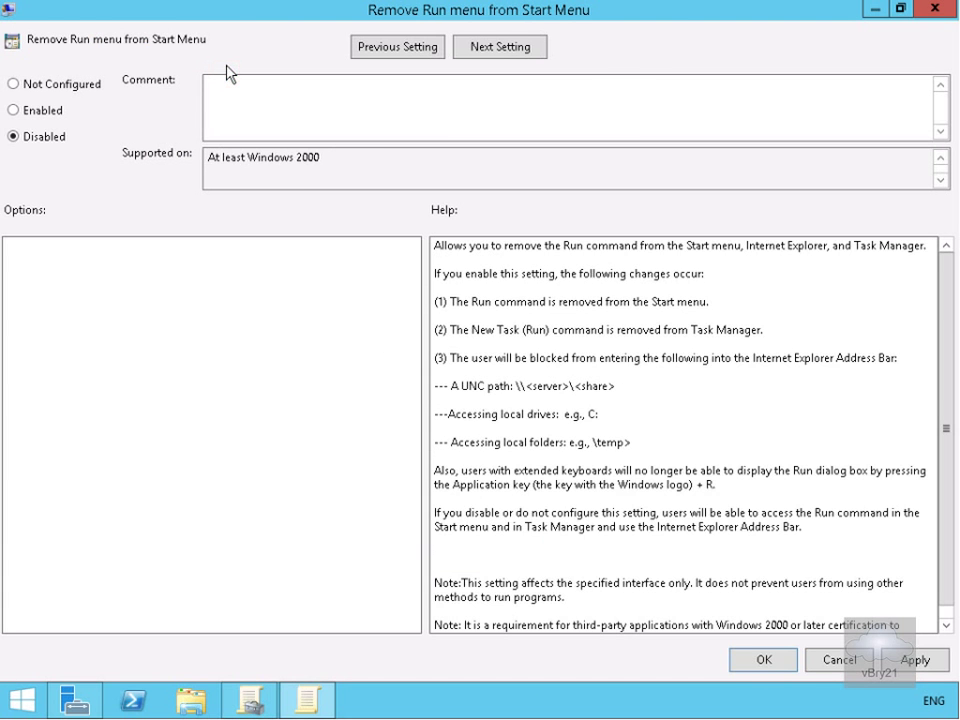
{"action": "left_click", "coordinate": [781, 656]}
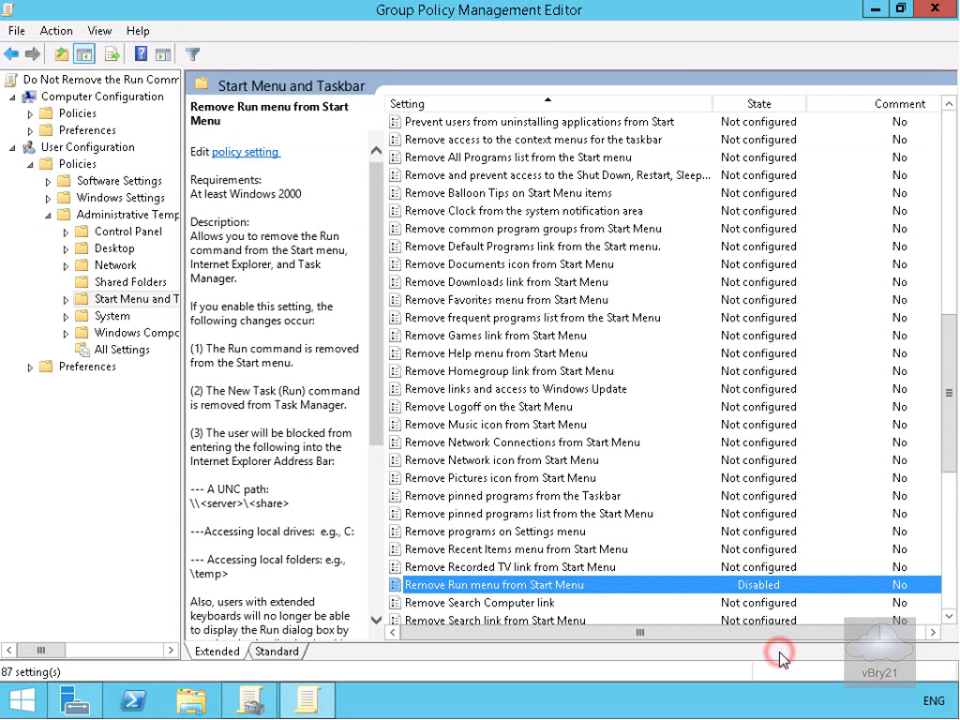
{"action": "left_click", "coordinate": [935, 8]}
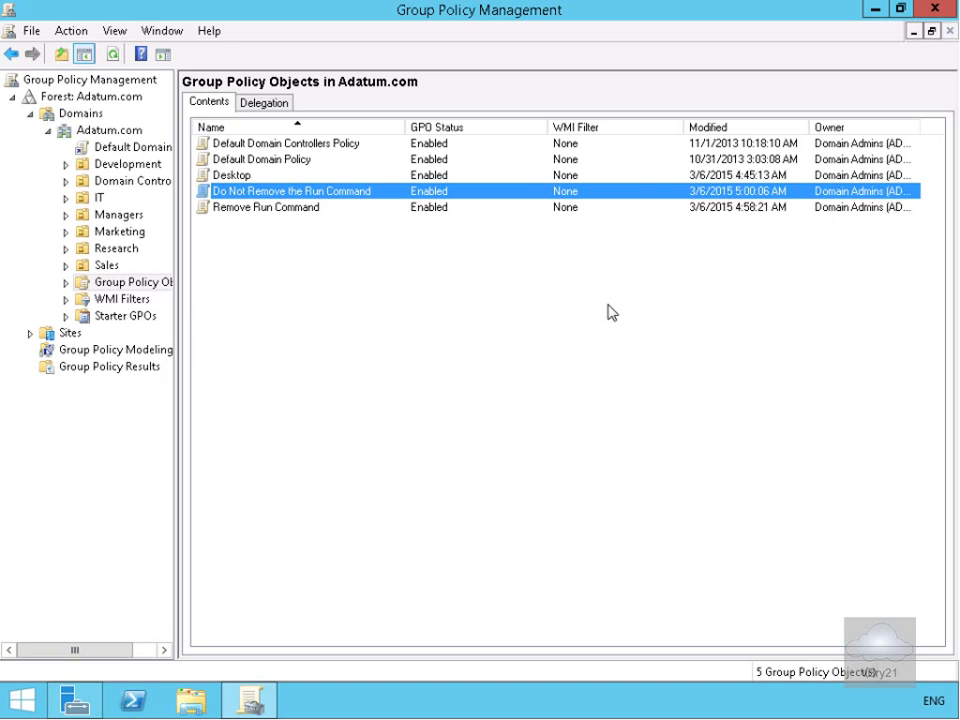
- Link Remove Run Command to Adatum.com, then view the IT OU's Group Policy Inheritance
{"action": "right_click", "coordinate": [140, 132]}
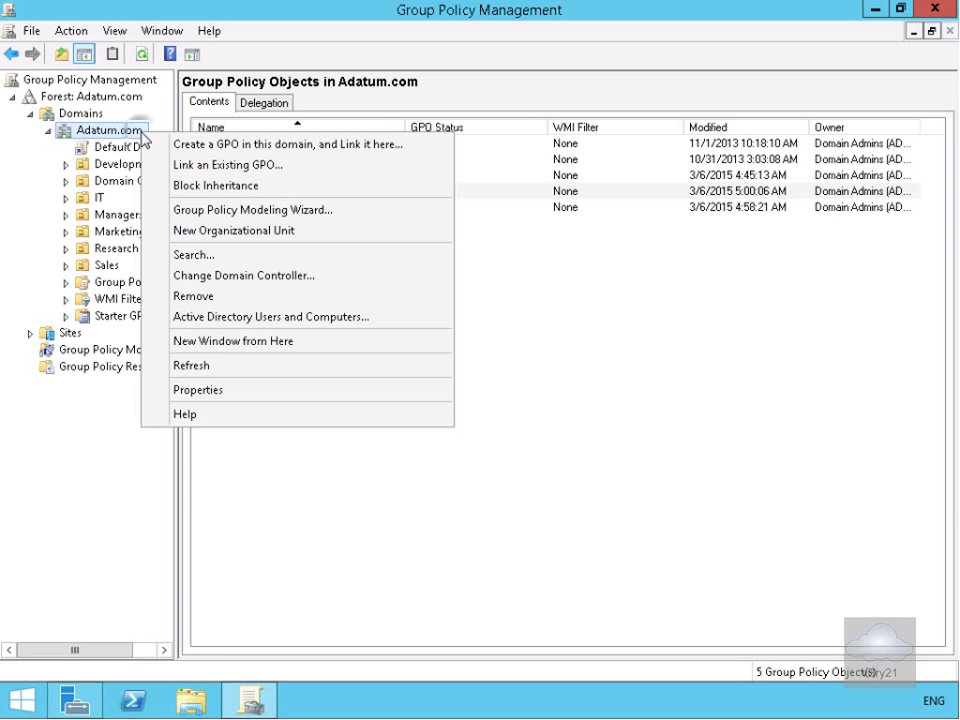
{"action": "left_click", "coordinate": [207, 165]}
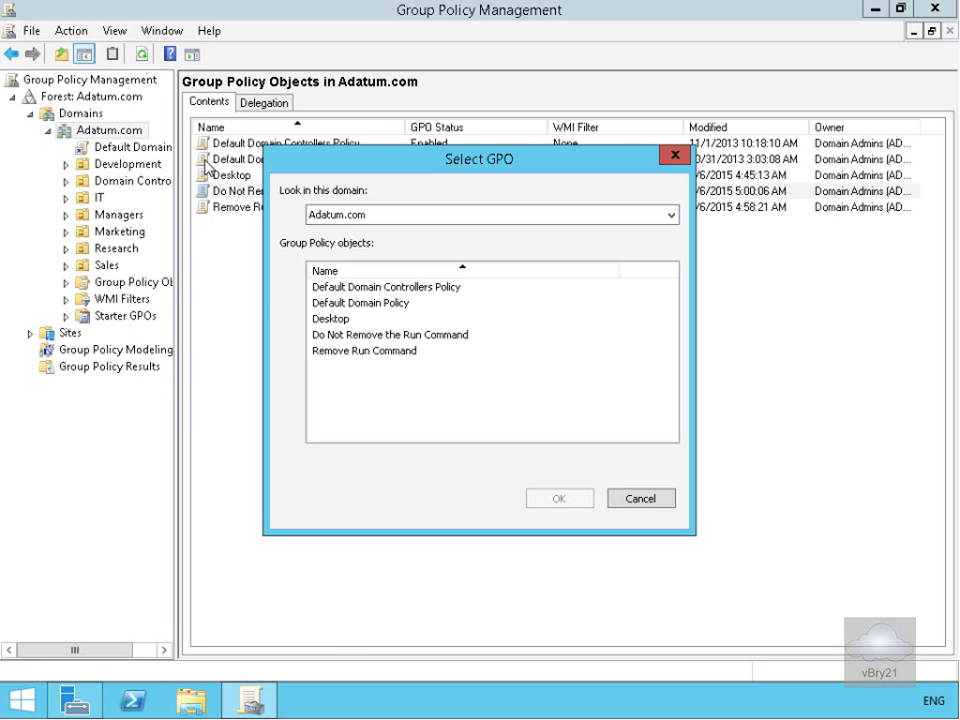
{"action": "left_click", "coordinate": [319, 352]}
{"action": "left_click", "coordinate": [554, 505]}
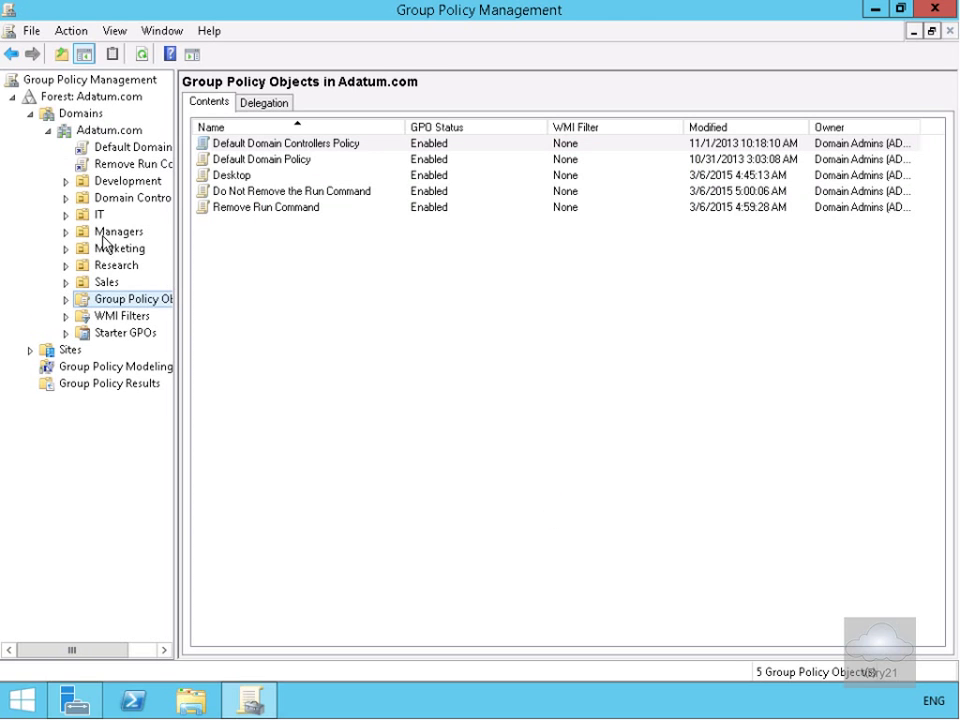
{"action": "left_click", "coordinate": [98, 216]}
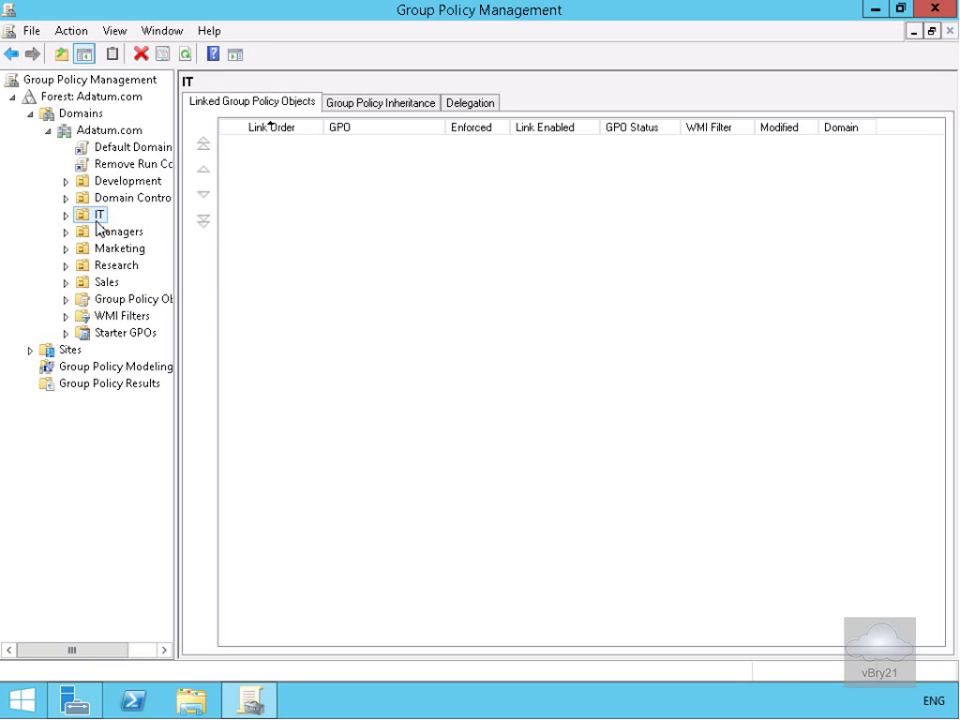
{"action": "left_click", "coordinate": [400, 108]}
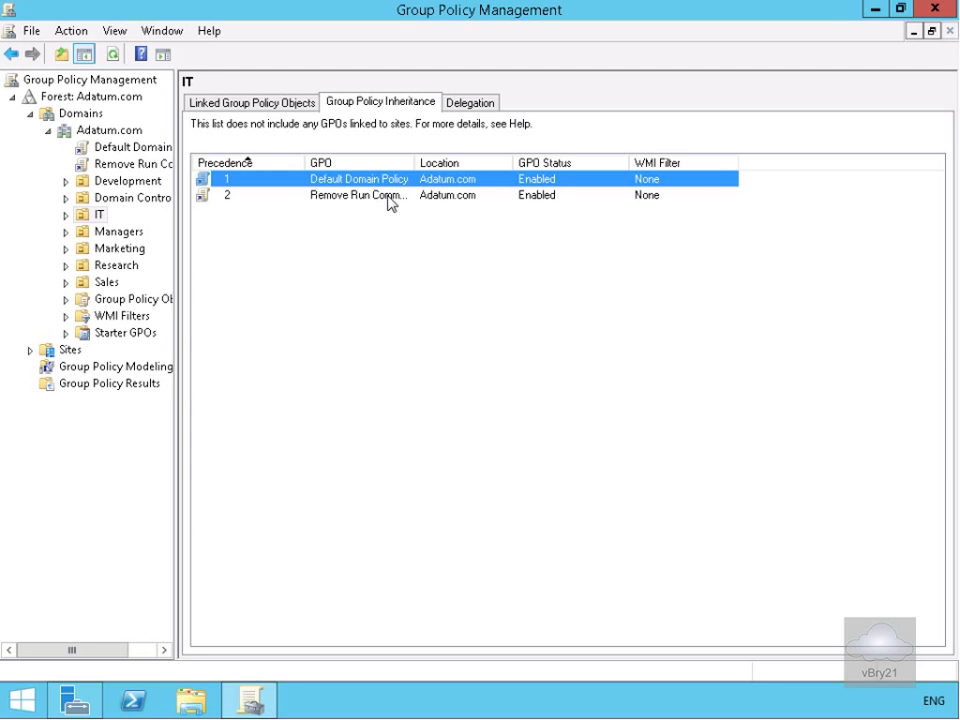
- Link 'Do Not Remove the Run Command' to the IT OU, then select the Remove Run Command domain link
{"action": "right_click", "coordinate": [86, 215]}
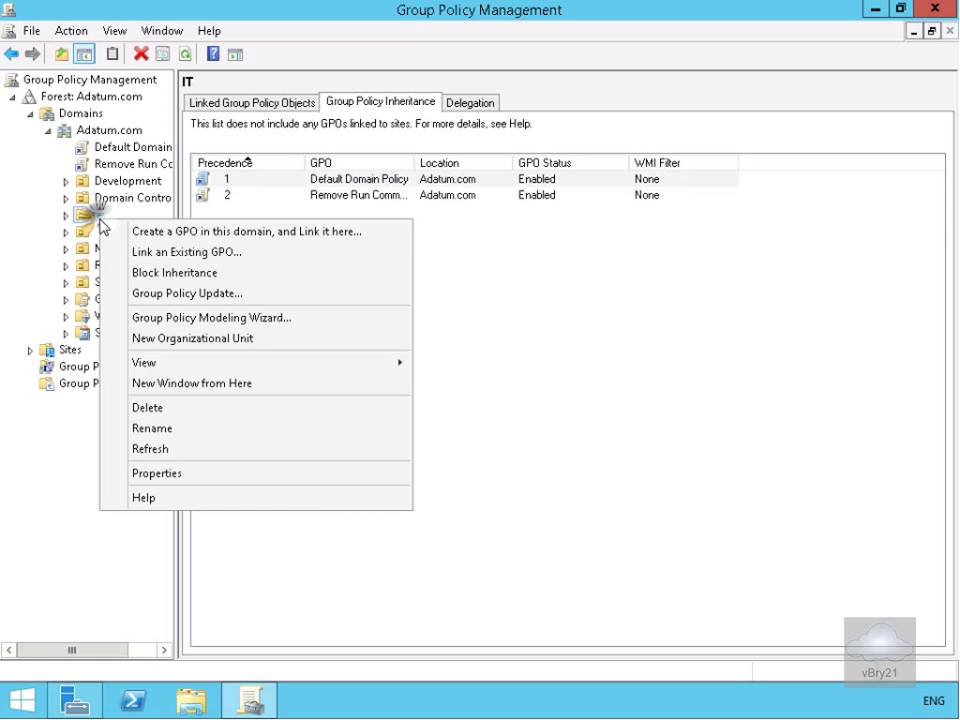
{"action": "left_click", "coordinate": [180, 253]}
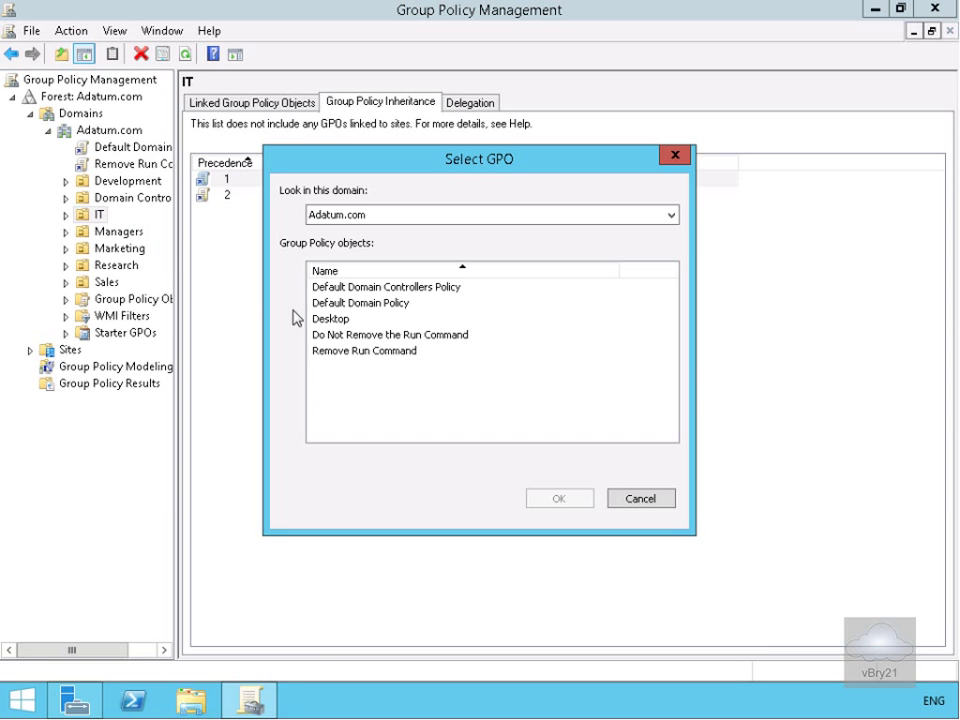
{"action": "left_click", "coordinate": [345, 336]}
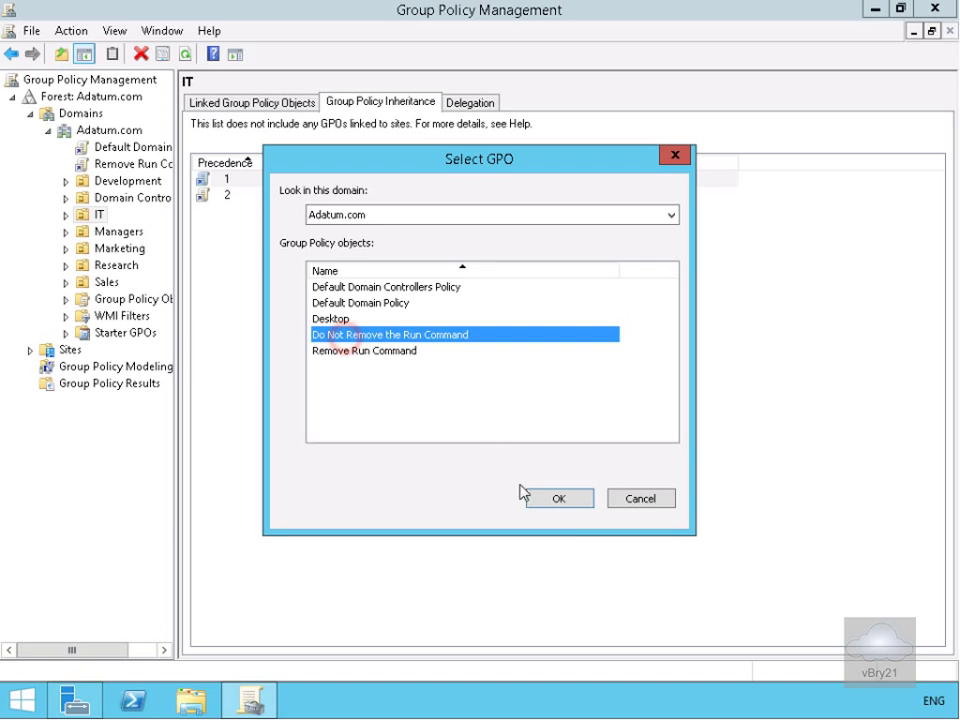
{"action": "left_click", "coordinate": [561, 499]}
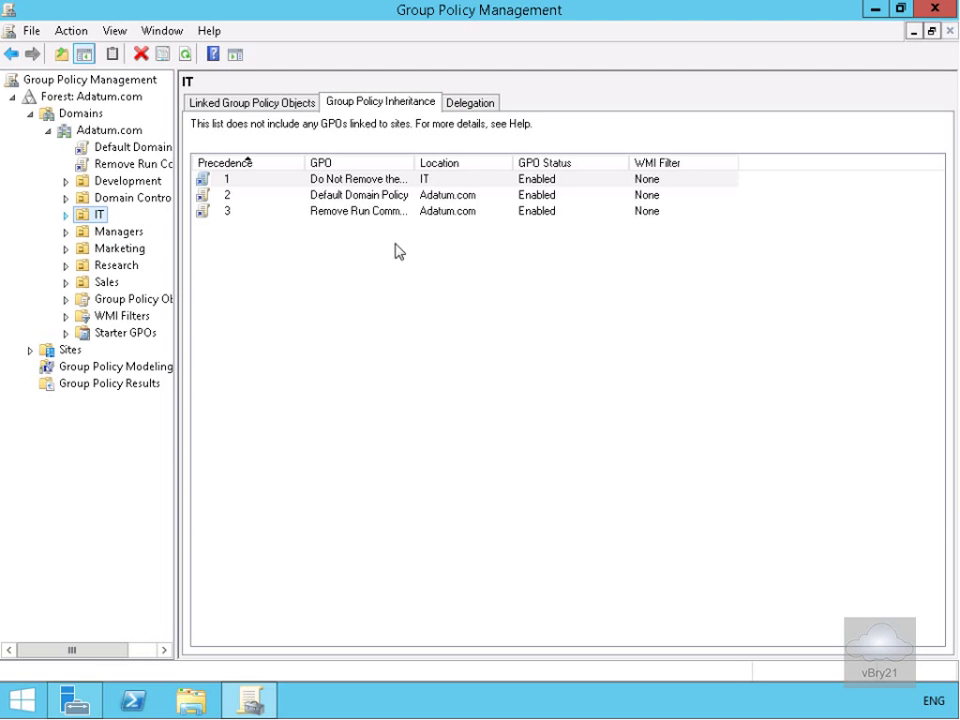
{"action": "left_click", "coordinate": [140, 164]}
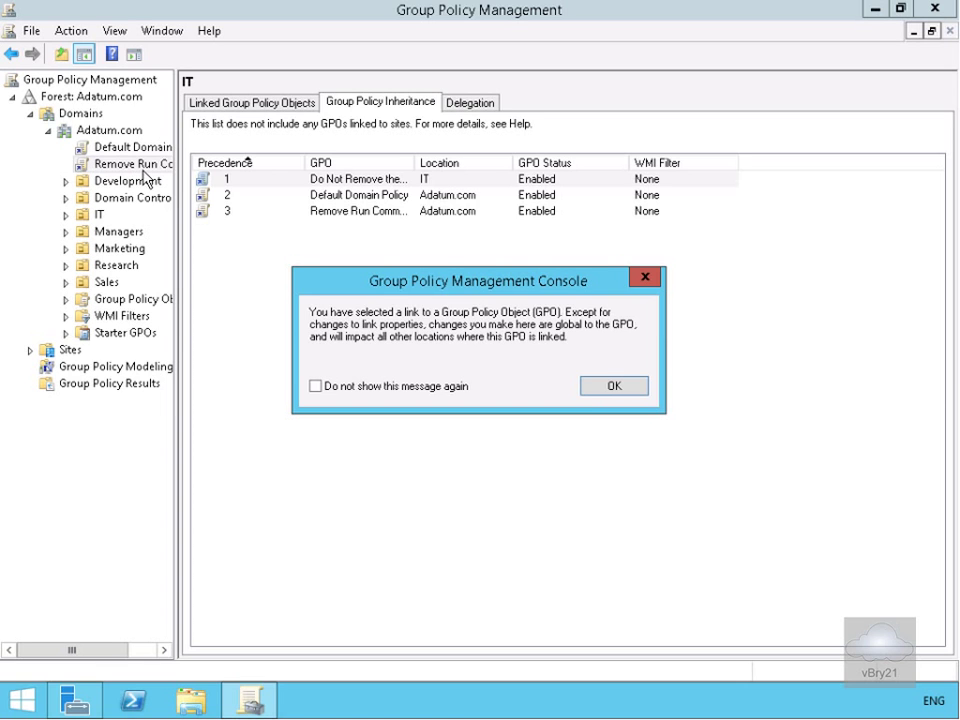
- Uncheck Link Enabled on the Remove Run Command domain link and recheck IT's inherited GPOs
{"action": "left_click", "coordinate": [614, 388]}
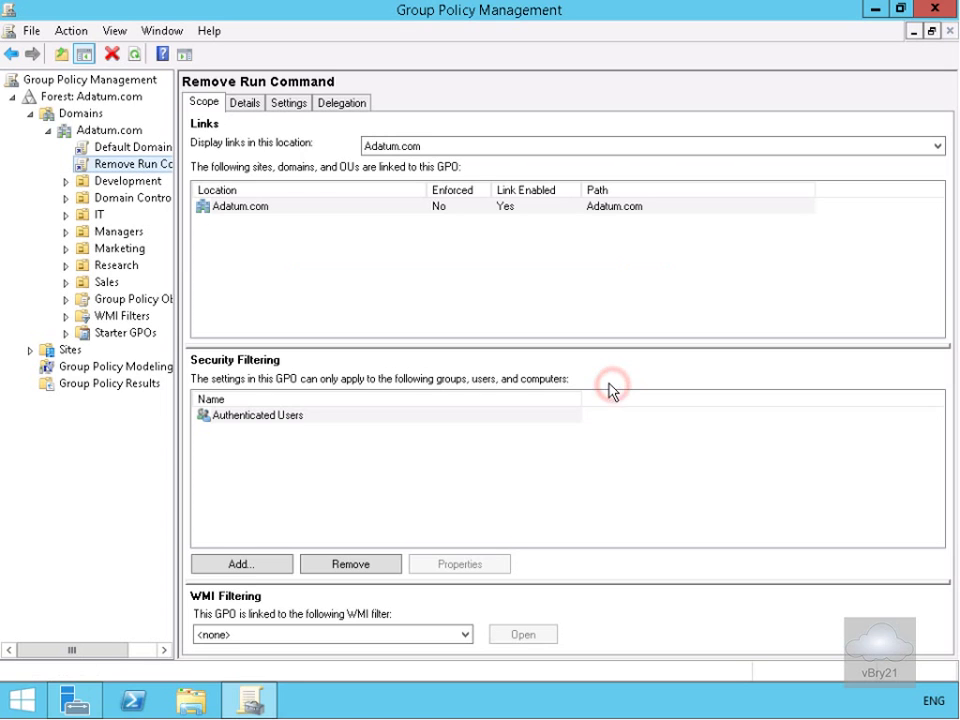
{"action": "right_click", "coordinate": [151, 168]}
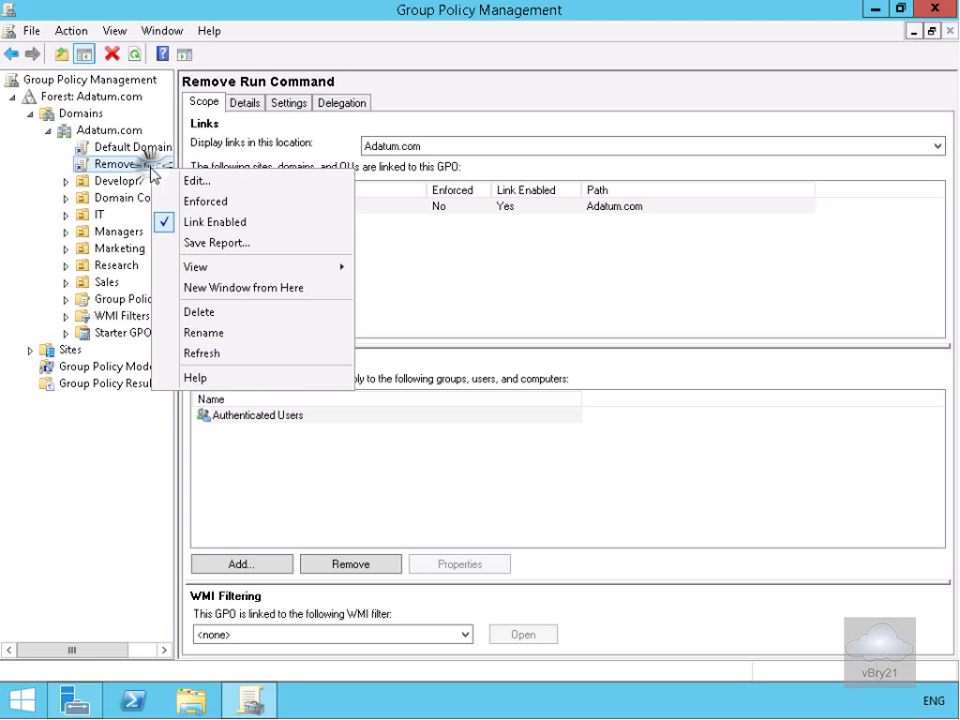
{"action": "left_click", "coordinate": [170, 229]}
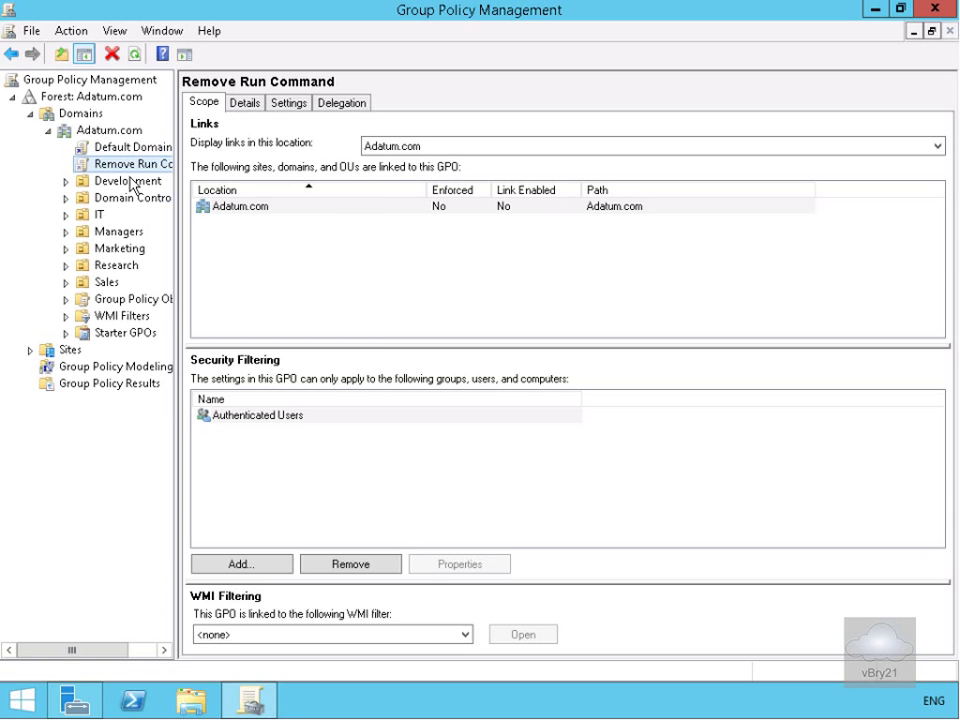
{"action": "left_click", "coordinate": [97, 216]}
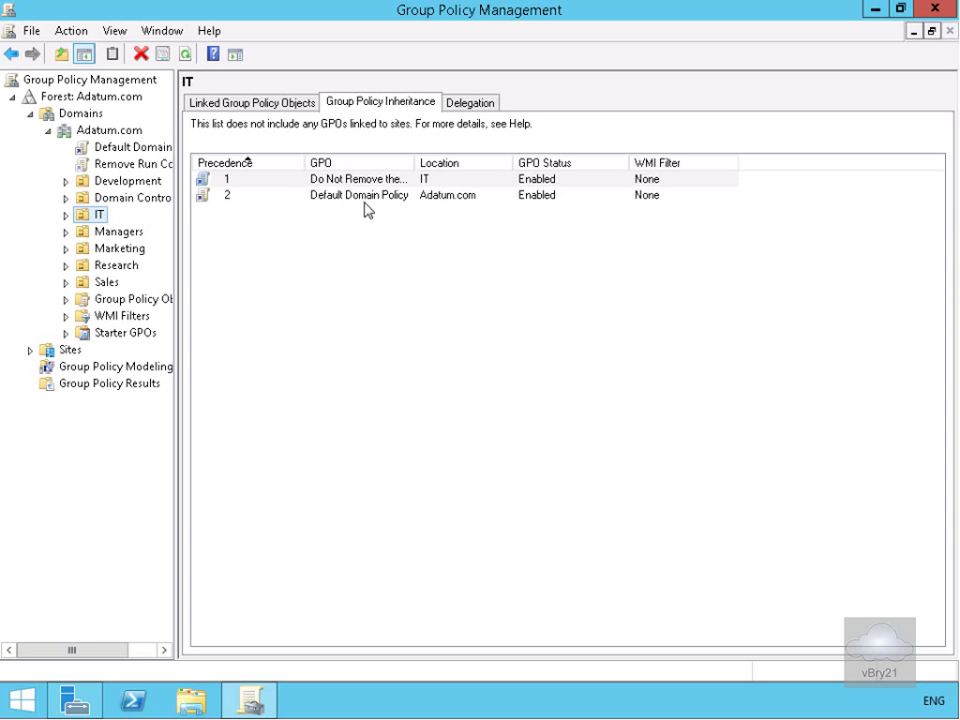
- Delete the Remove Run Command link under Adatum.com, confirming to keep the GPO
{"action": "right_click", "coordinate": [118, 166]}
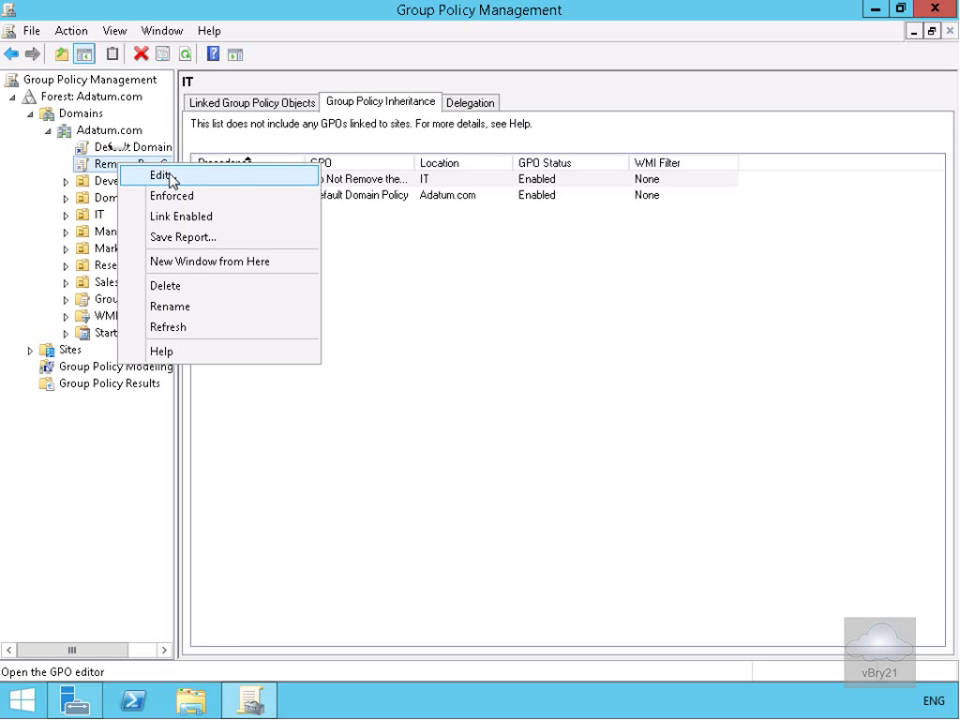
{"action": "left_click", "coordinate": [181, 287]}
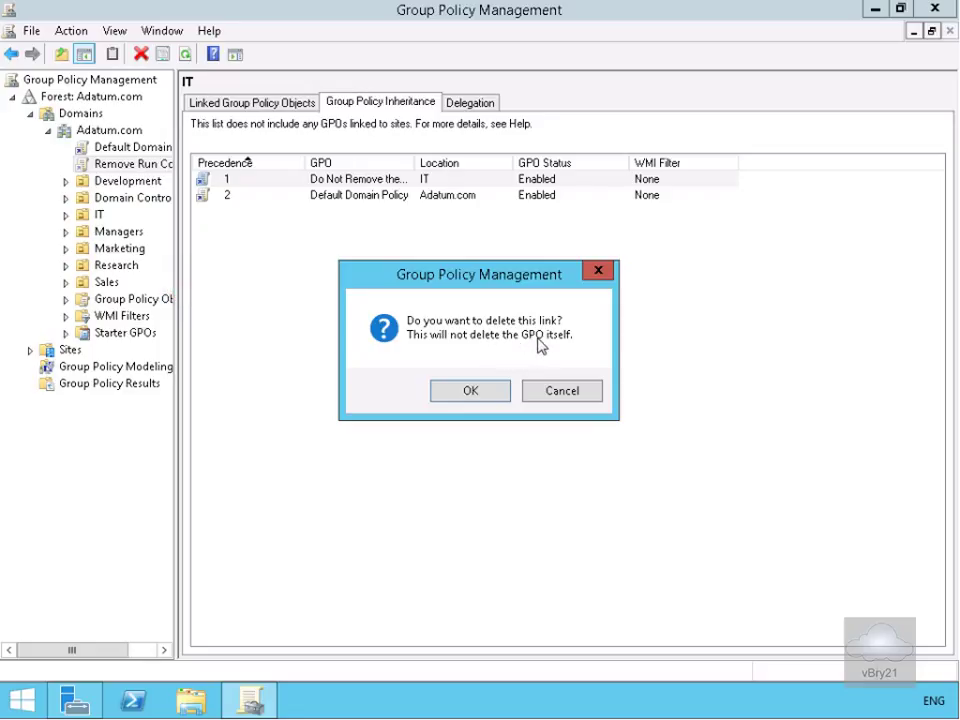
{"action": "left_click", "coordinate": [470, 392]}
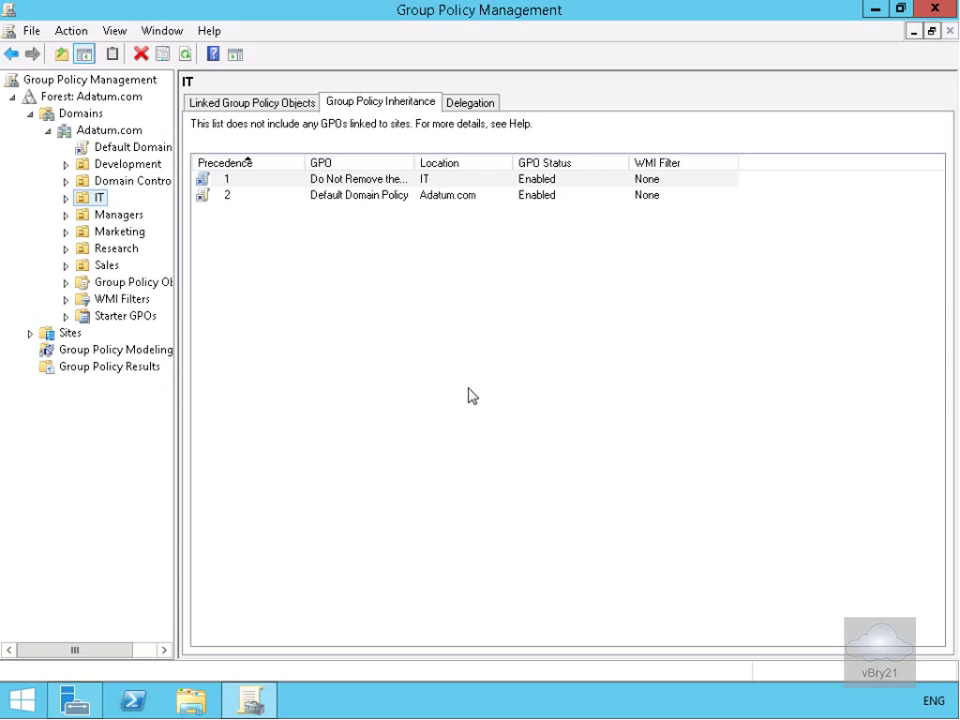